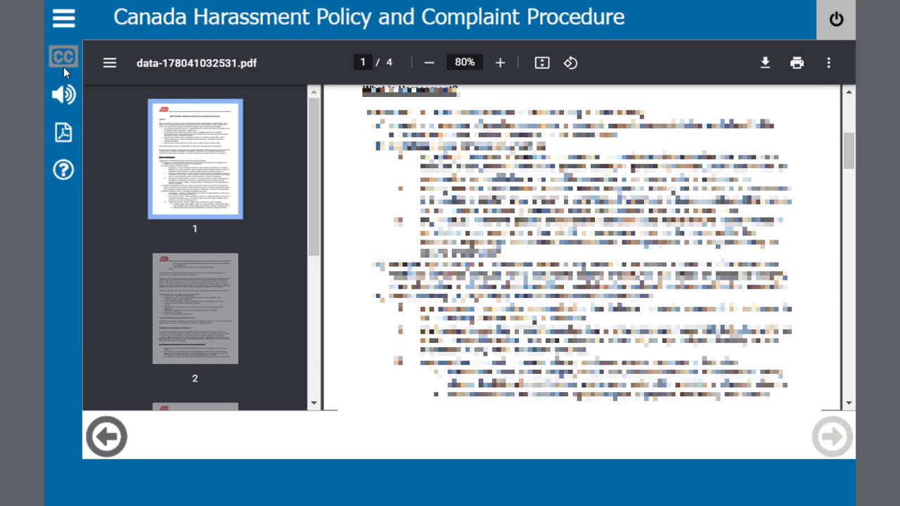
Toggle the course table of contents open and closed several times in the preview
click(64, 25)
click(65, 25)
click(65, 25)
click(65, 25)
click(64, 26)
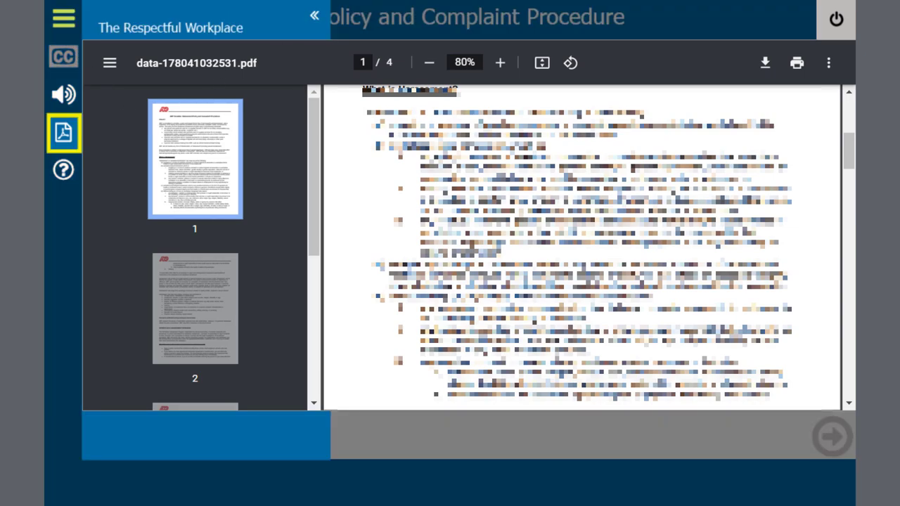
Close the embedded policy PDF and toggle the course menu over the bare slide
click(63, 132)
click(66, 31)
click(66, 33)
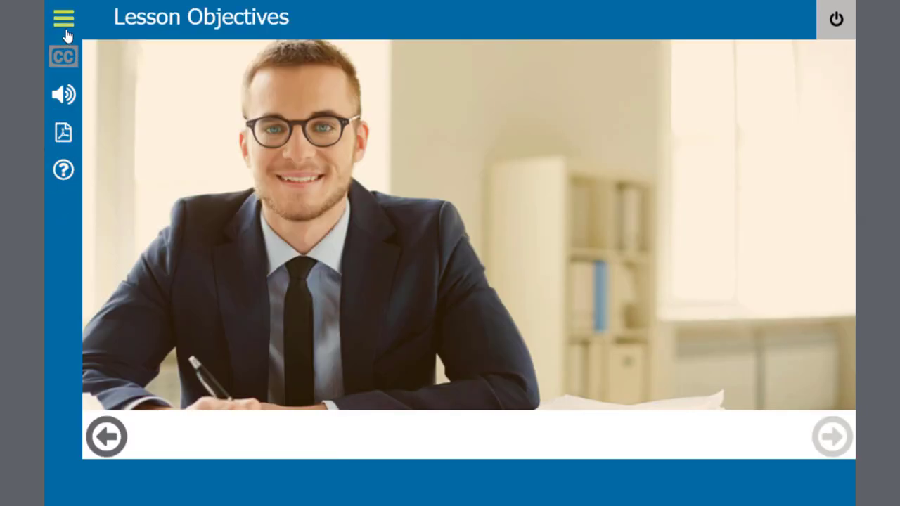
click(66, 32)
click(66, 32)
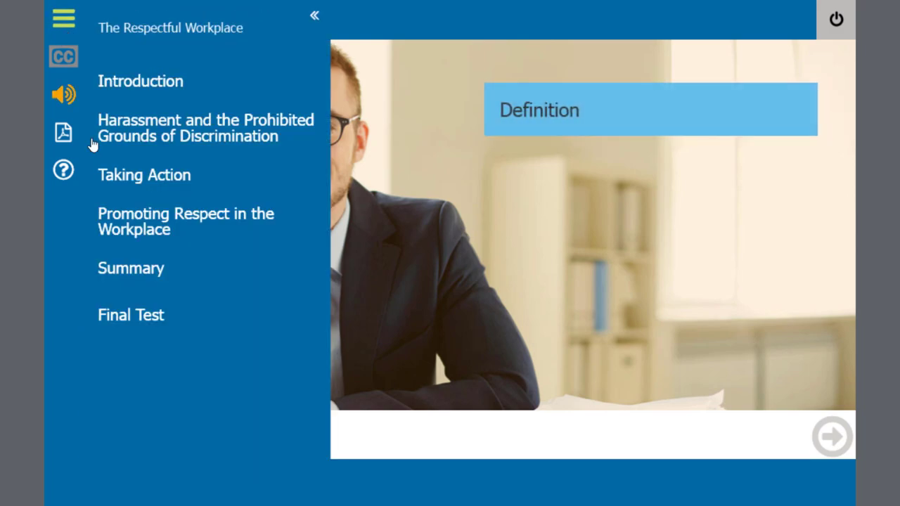
Reopen the policy PDF and toggle the course menu, which slides in behind it
click(63, 132)
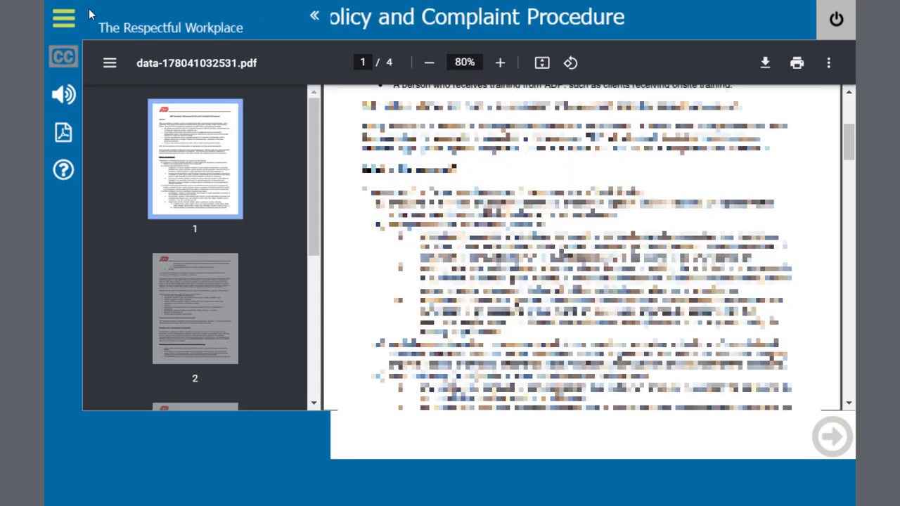
click(62, 25)
click(63, 24)
click(63, 25)
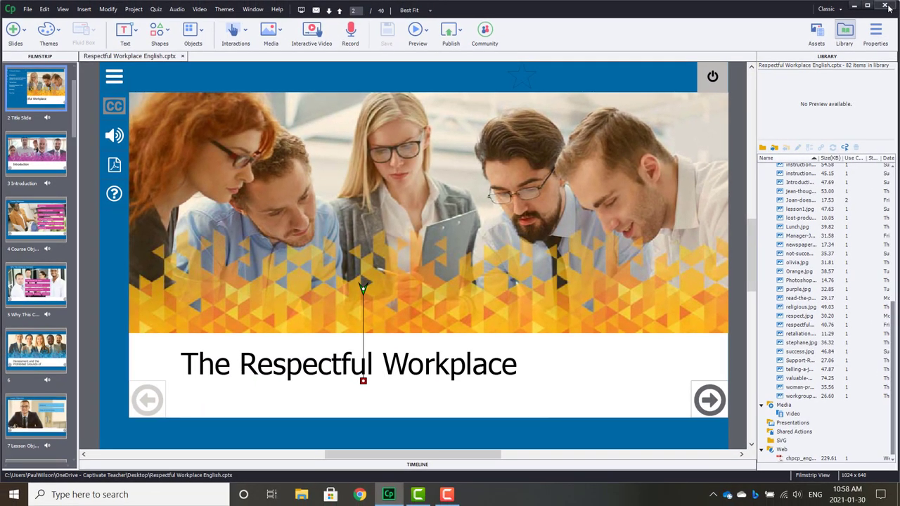
Exit Captivate and open the taskbar jump-list options for Adobe Captivate 2019 (64 Bit)
click(885, 6)
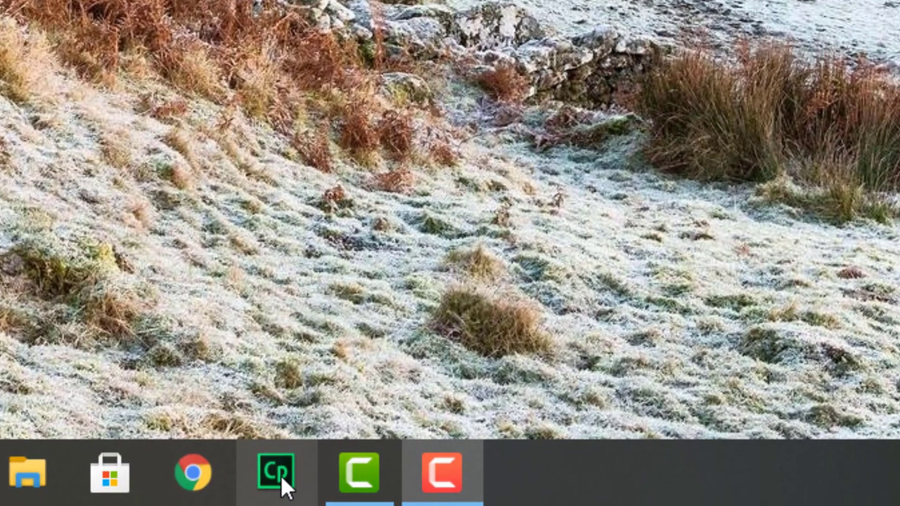
right_click(280, 475)
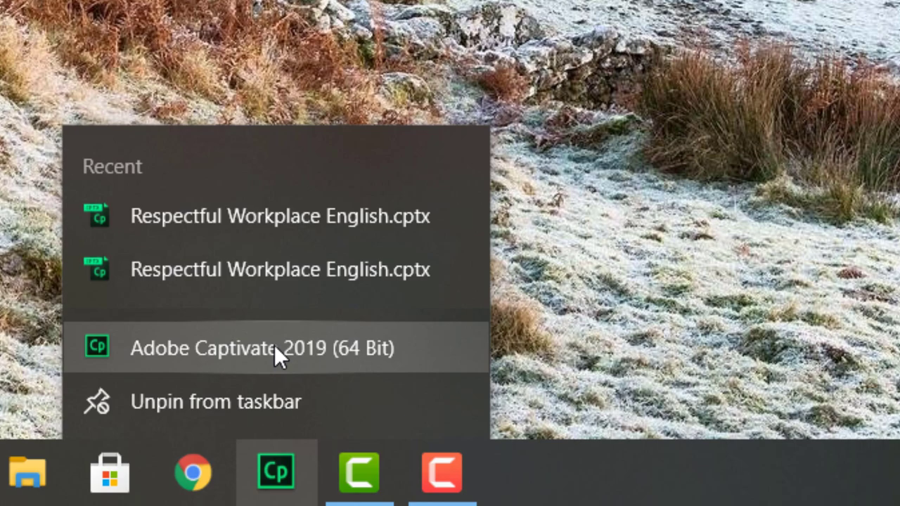
right_click(274, 344)
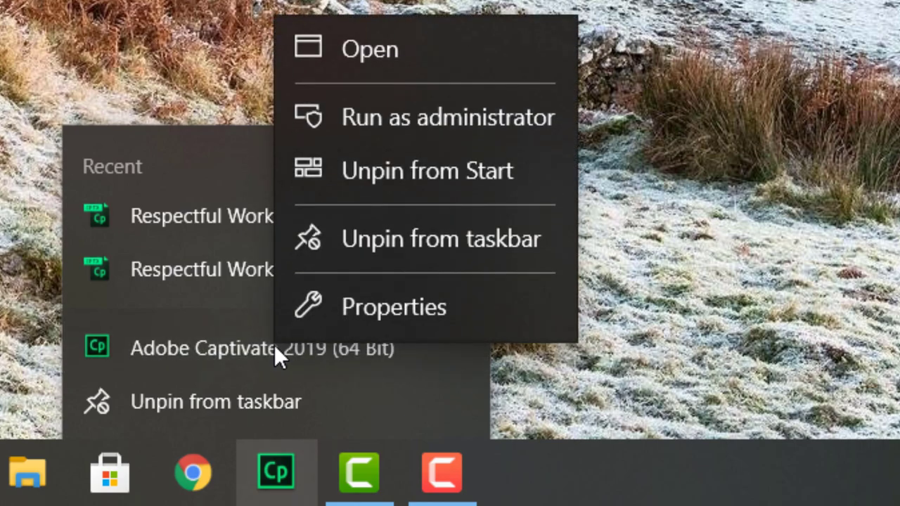
From the shortcut's Properties, open its file location and select AdobeCaptivate.ini
click(366, 306)
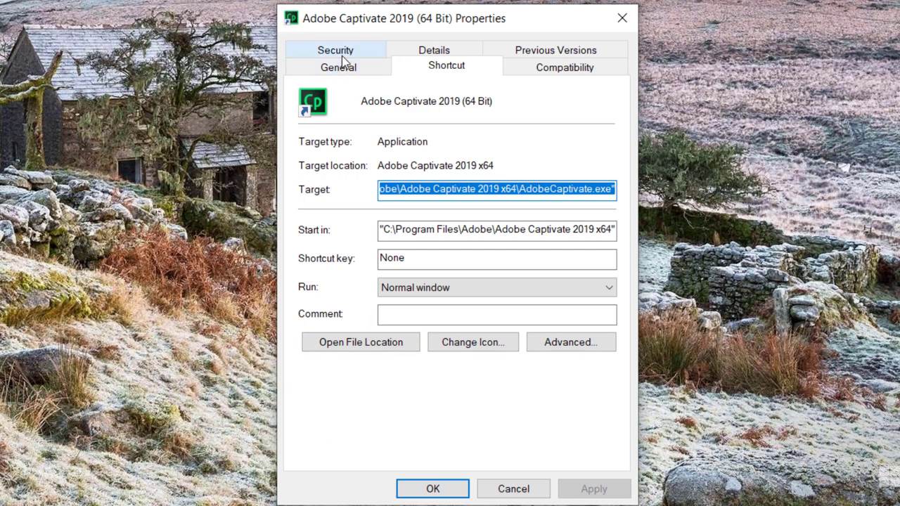
click(349, 345)
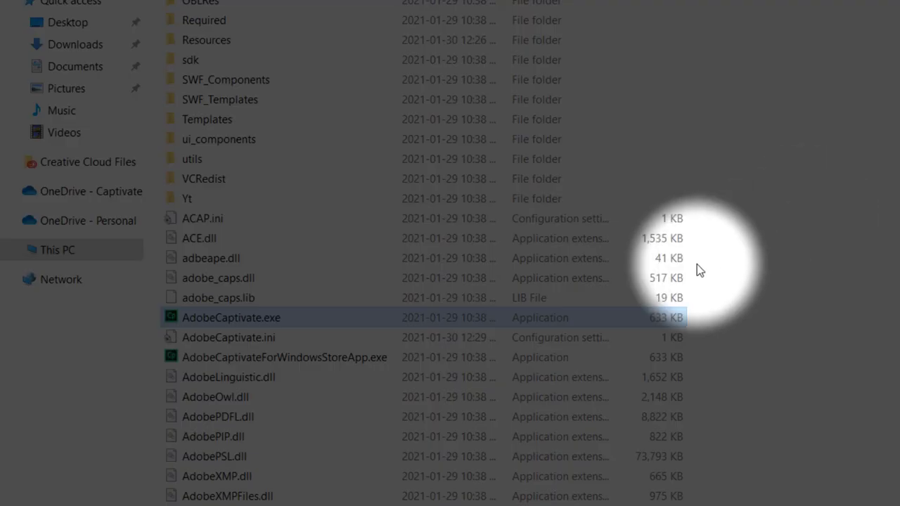
click(218, 341)
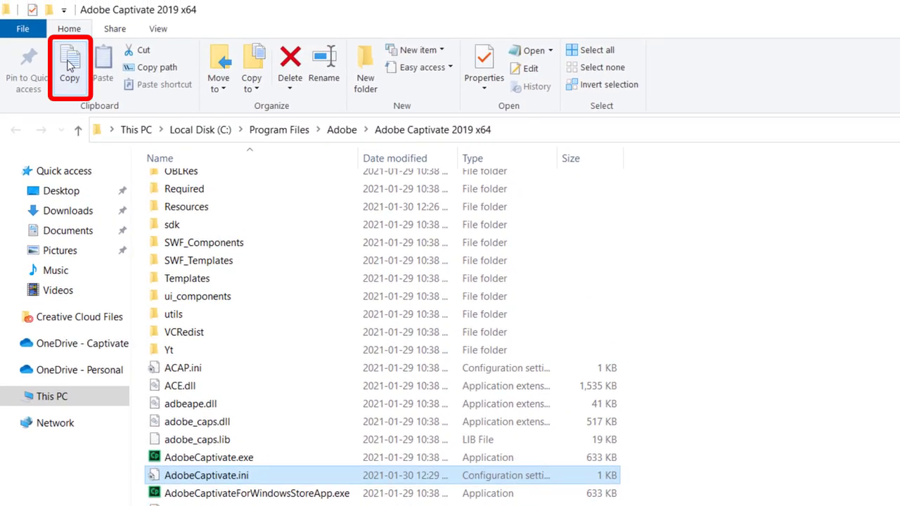
Copy AdobeCaptivate.ini to the desktop and open the desktop copy in Notepad
click(70, 65)
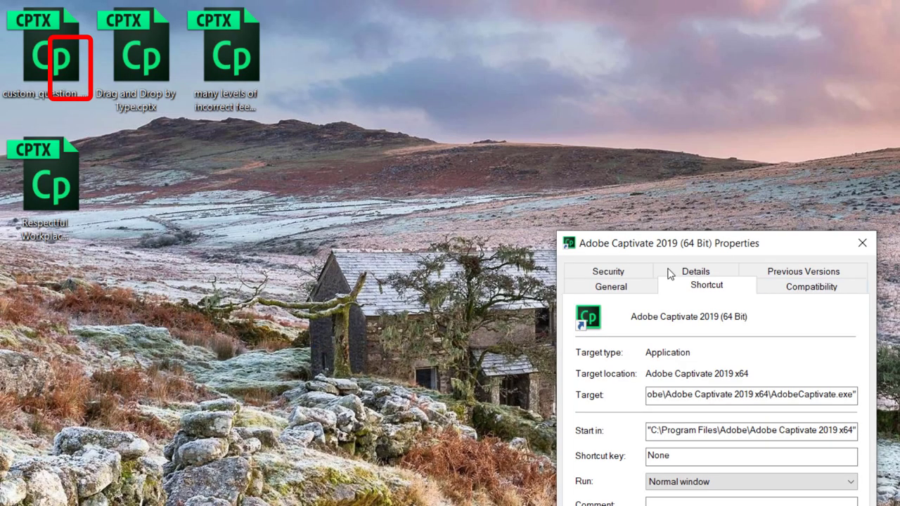
right_click(393, 163)
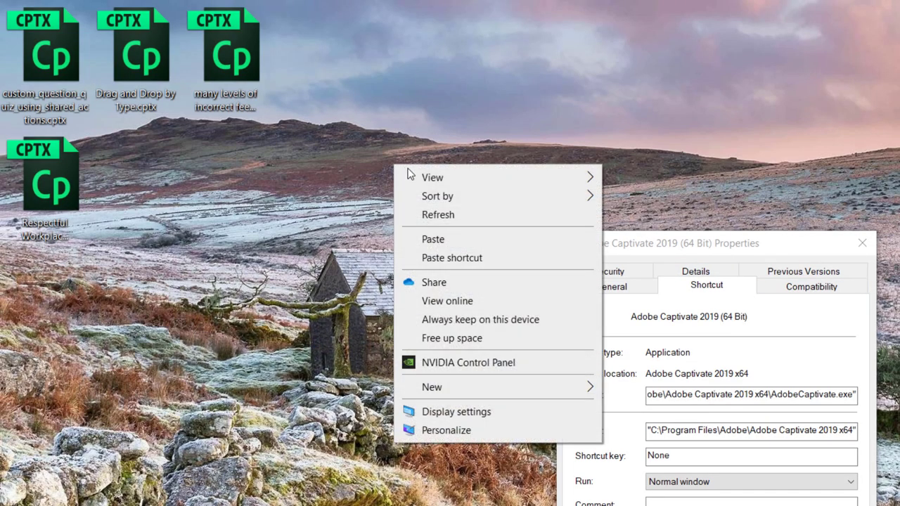
click(438, 238)
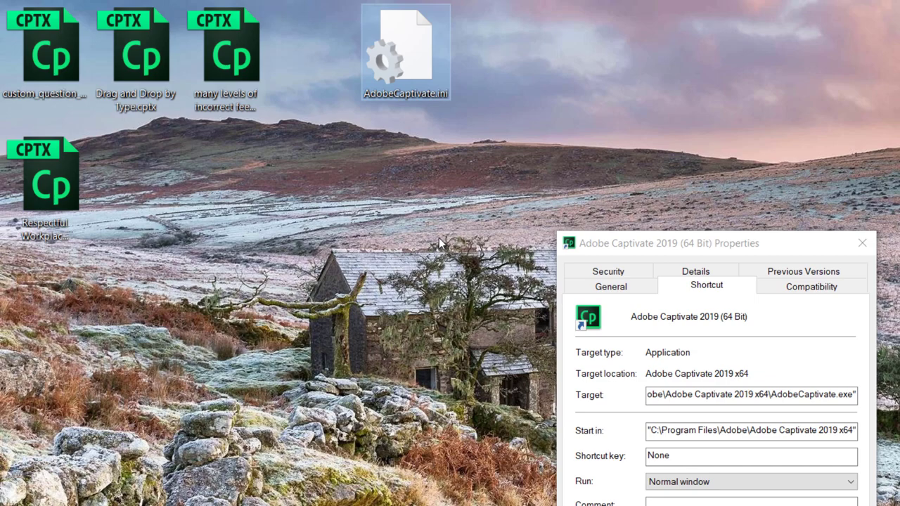
right_click(423, 63)
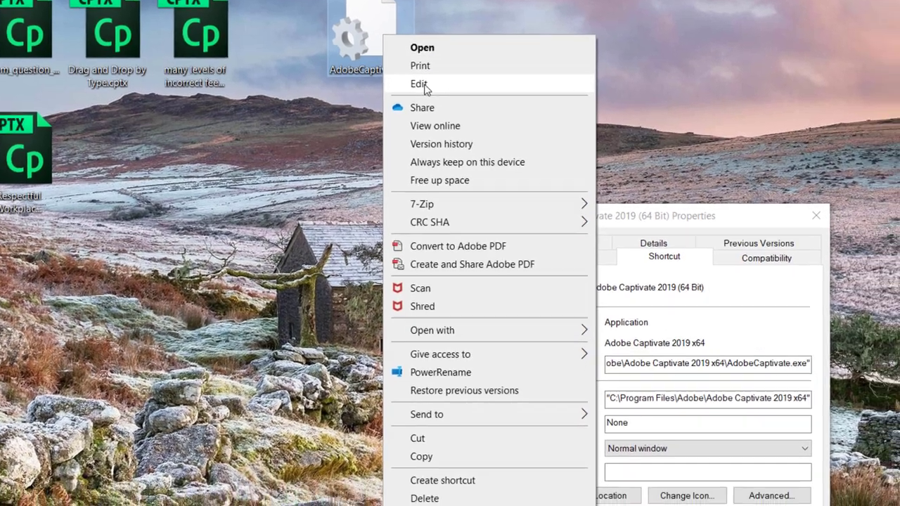
click(454, 108)
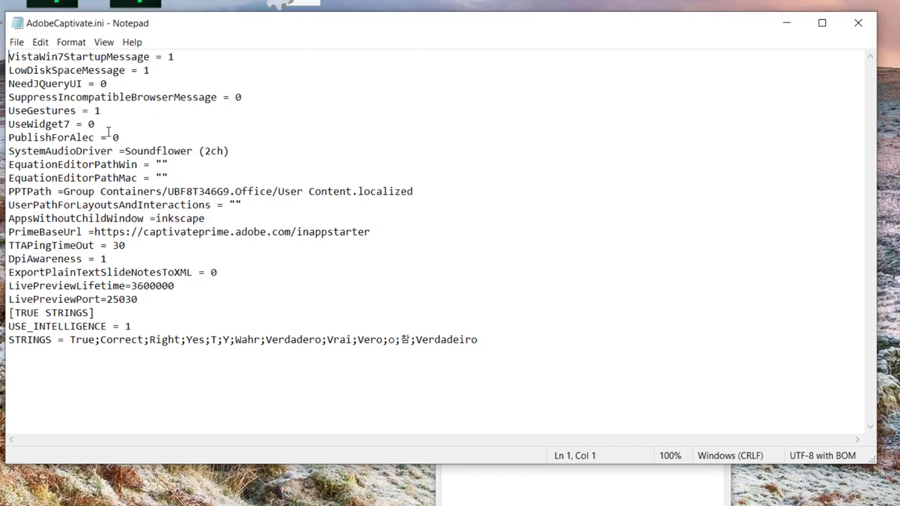
Change the UseWidget7 value from 0 to 1 and close Notepad
scroll(109, 130, up, 8)
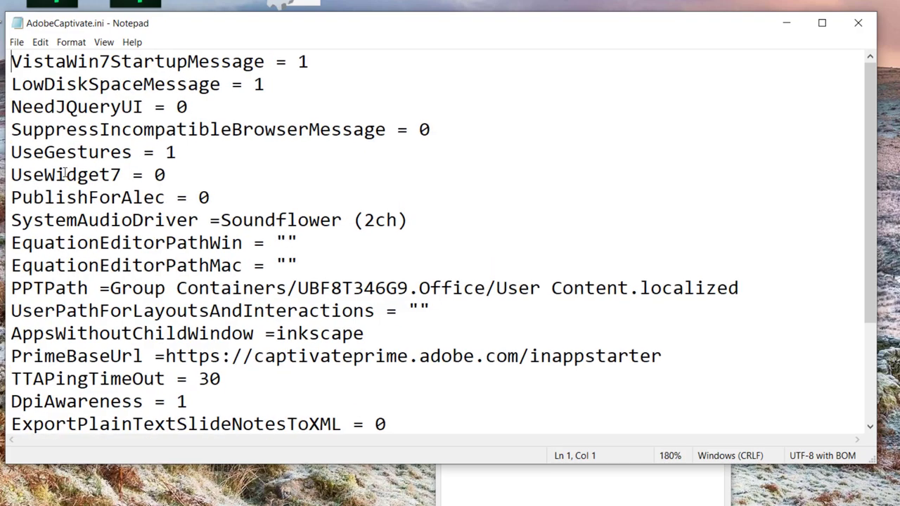
drag(16, 176, 170, 182)
key(Right)
key(BackSpace)
text(1)
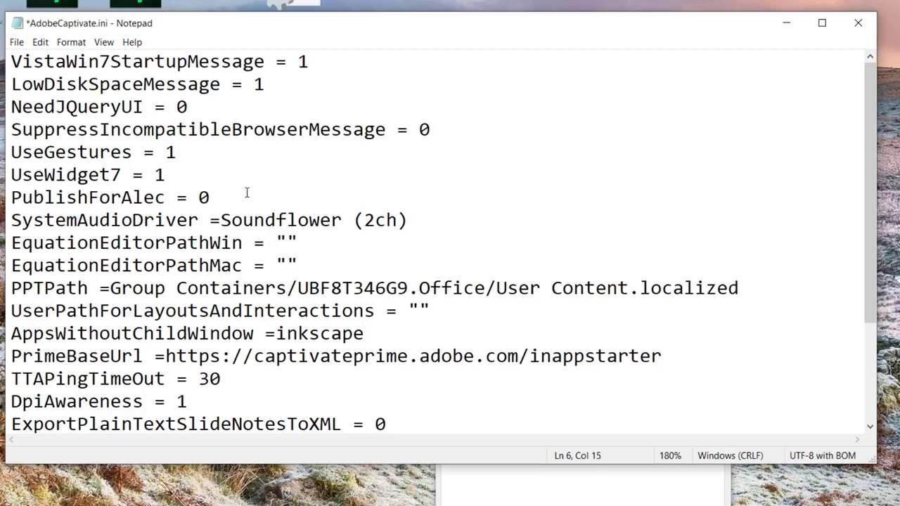
click(859, 23)
Save the edited ini and move it into the Captivate 2019 x64 folder, replacing the original
click(471, 275)
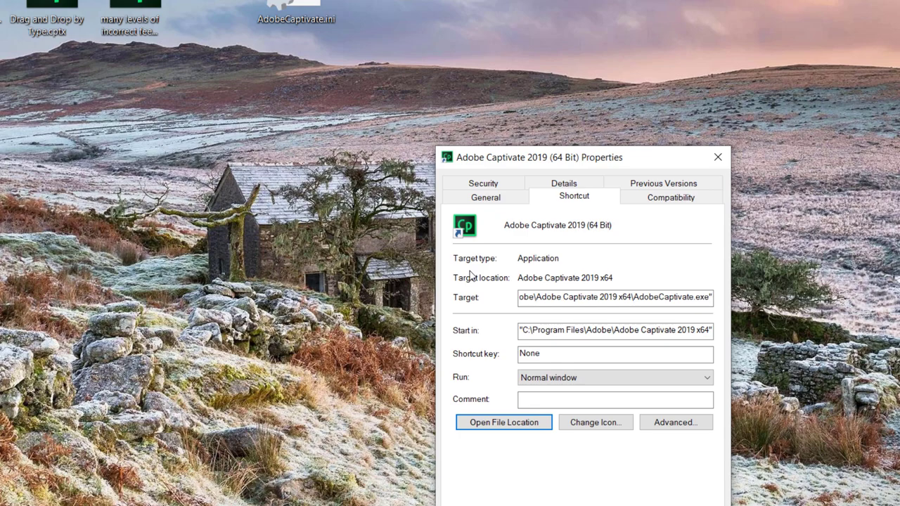
mouse_move(316, 505)
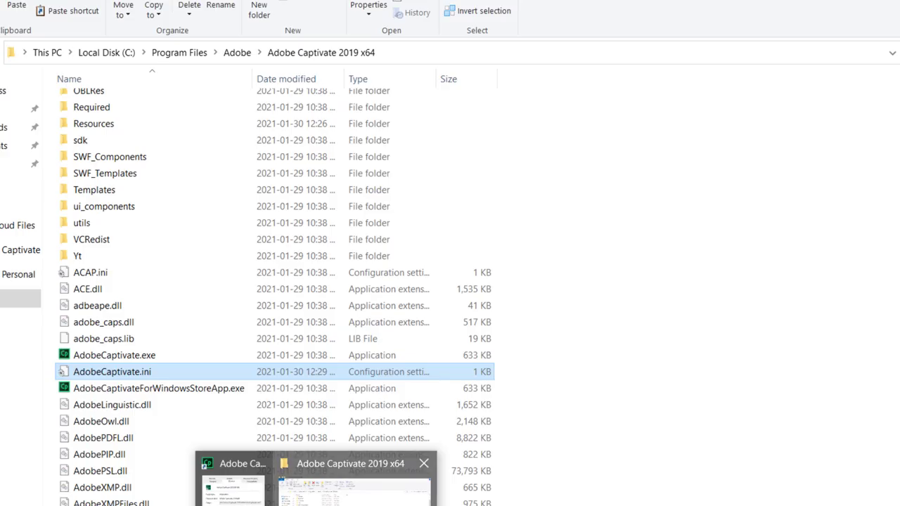
click(366, 484)
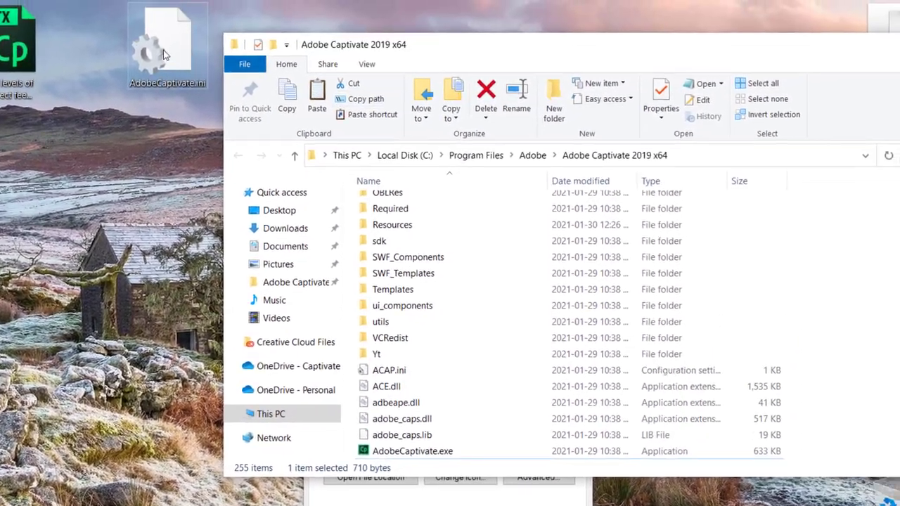
drag(155, 45, 834, 399)
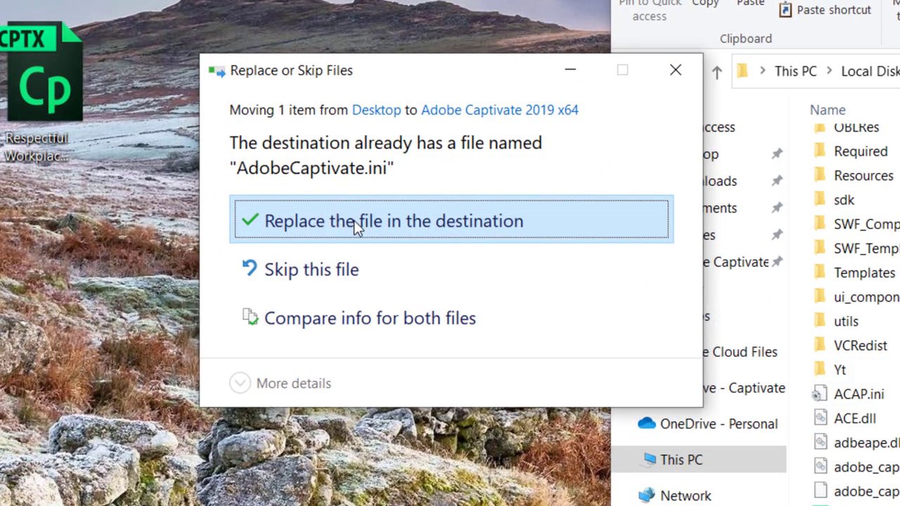
click(247, 219)
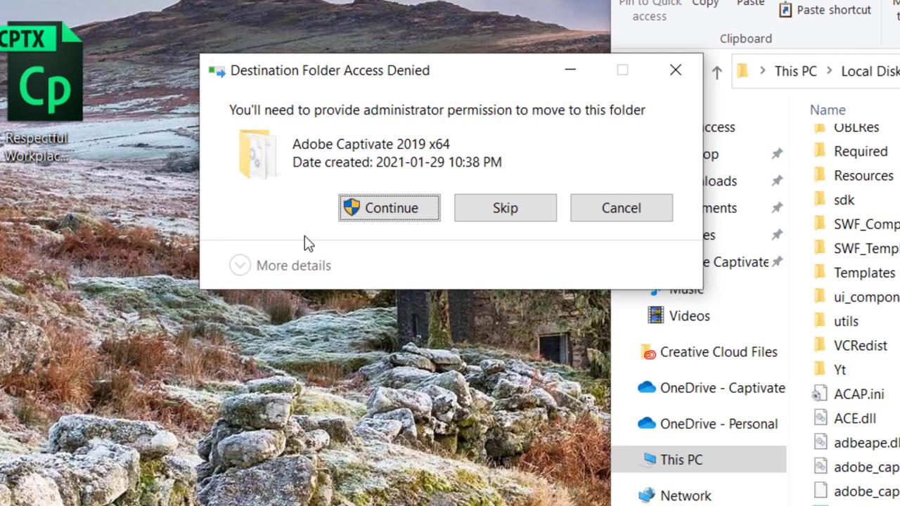
click(394, 213)
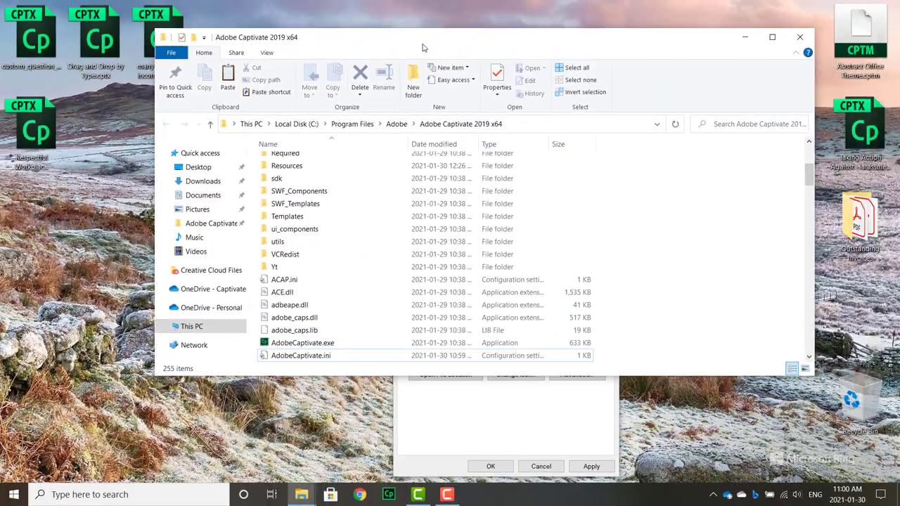
Reopen the Respectful Workplace project, preview it, and toggle the course menu over the PDF
double_click(36, 127)
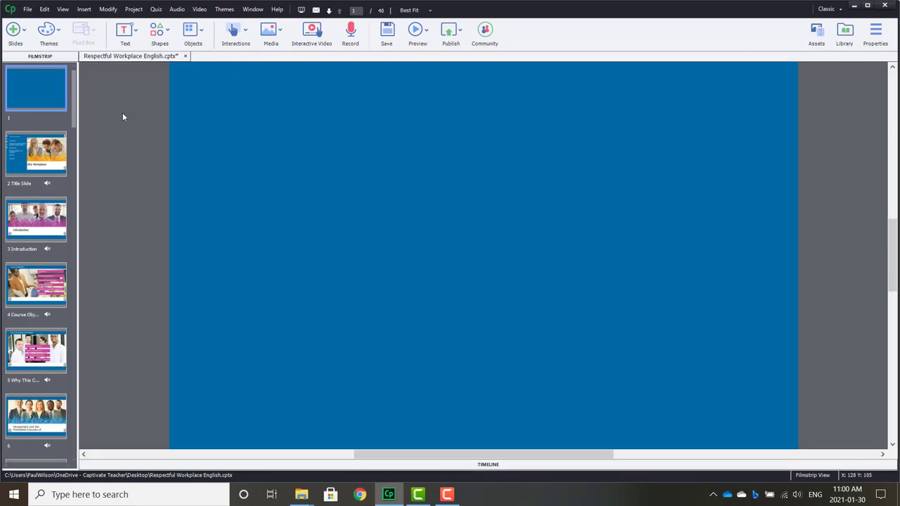
click(425, 30)
click(427, 63)
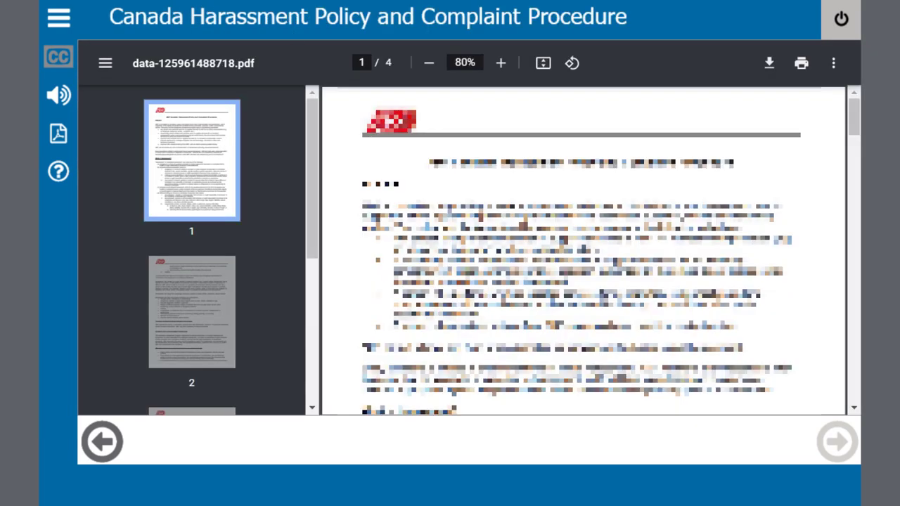
click(58, 20)
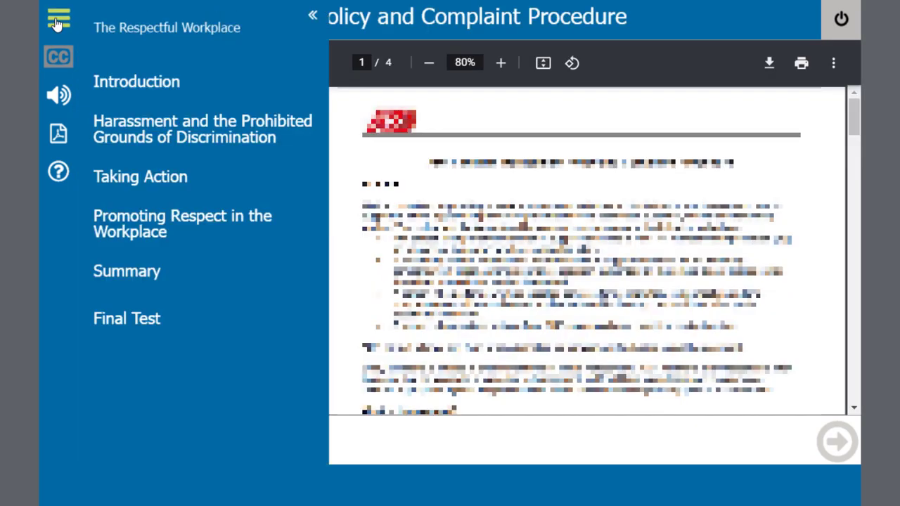
click(314, 19)
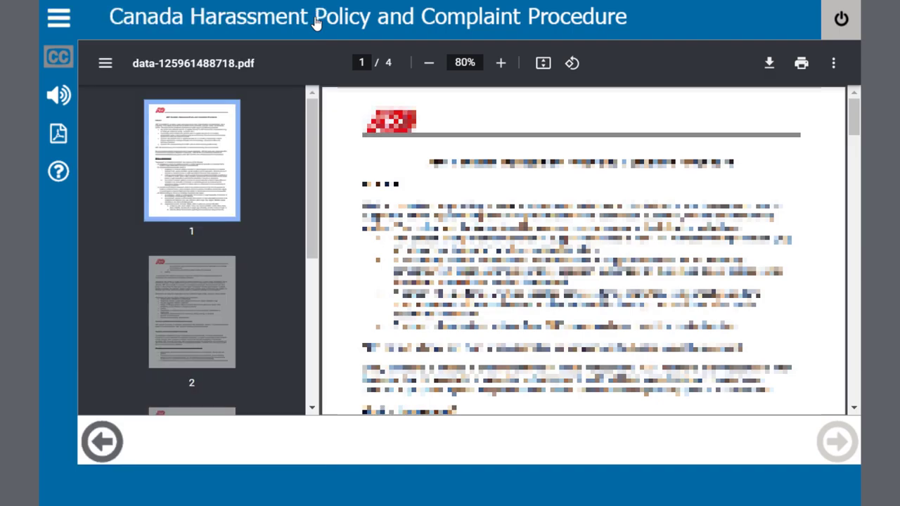